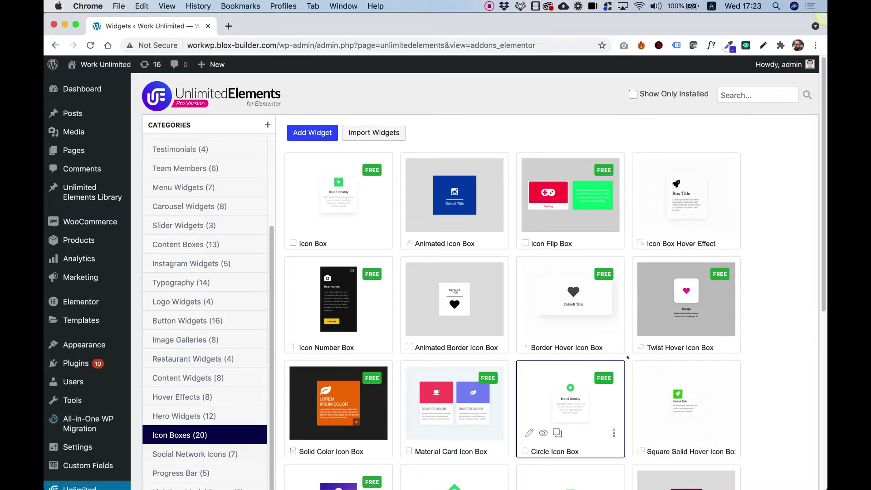
- Preview the Twist Hover Icon Box widget, then open it for editing on its HTML tab
{"action": "mouse_move", "coordinate": [649, 314]}
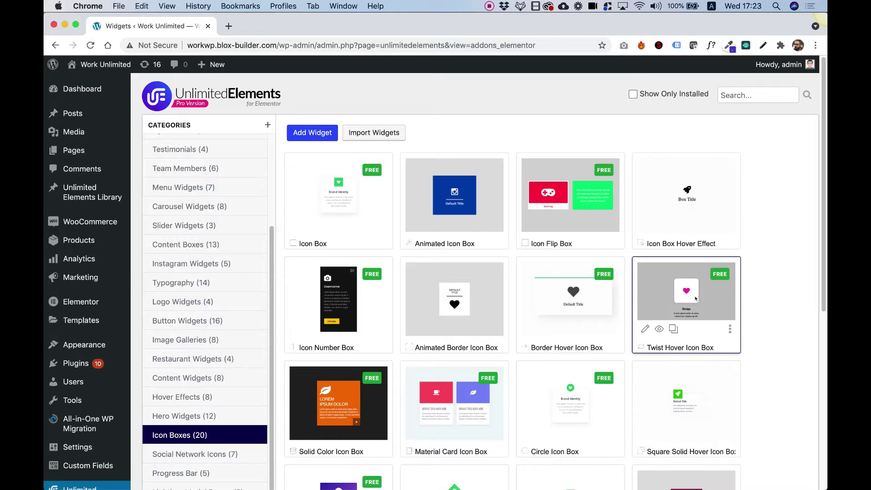
{"action": "left_click", "coordinate": [659, 329]}
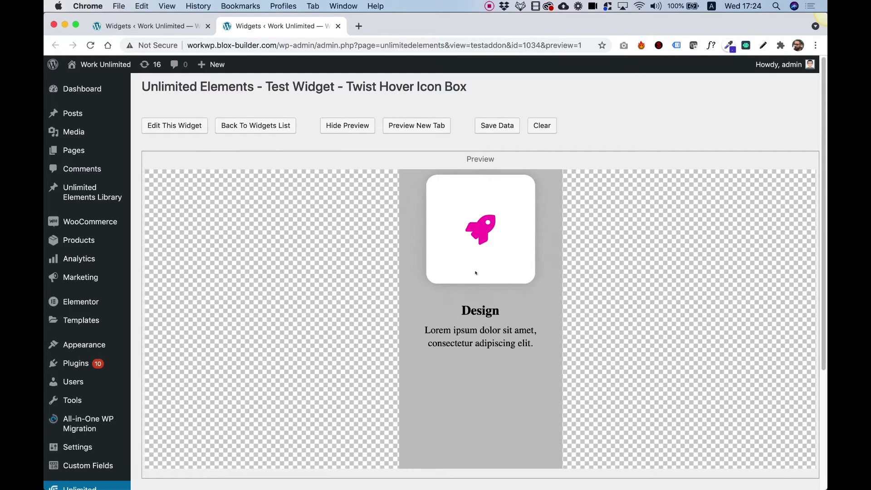
{"action": "left_click", "coordinate": [338, 26]}
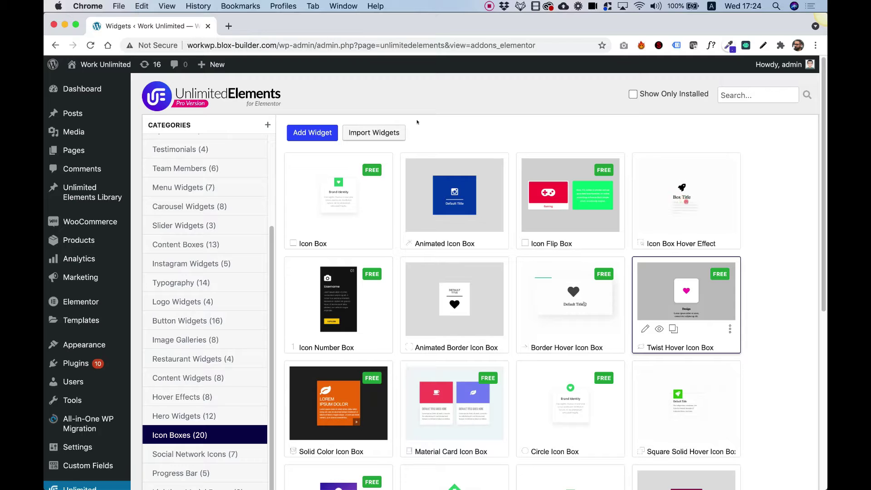
{"action": "left_click", "coordinate": [673, 281]}
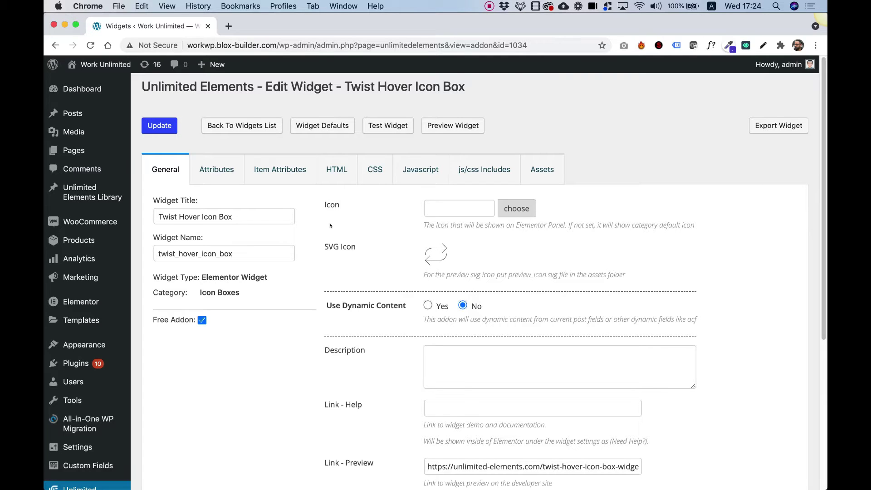
{"action": "left_click", "coordinate": [336, 170]}
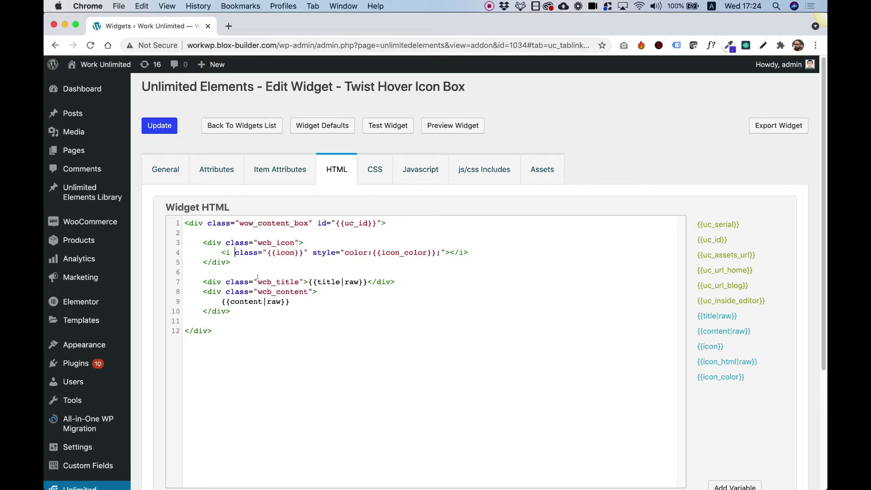
- Add the line <div><a href="#">Learn More</a></div> after the content div and save the template
{"action": "left_click", "coordinate": [245, 302]}
{"action": "key", "text": "Return"}
{"action": "type", "text": "<div></div>"}
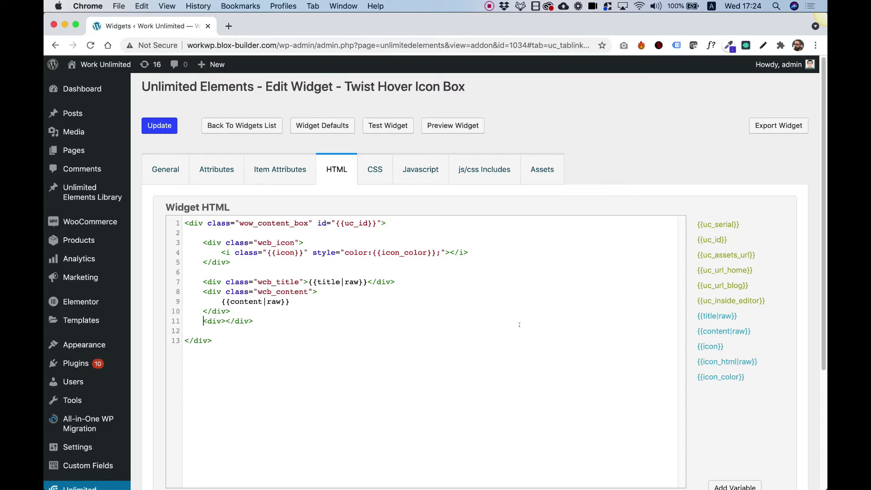
{"action": "type", "text": "  <a>"}
{"action": "type", "text": "</a"}
{"action": "type", "text": ">"}
{"action": "type", "text": " href="}
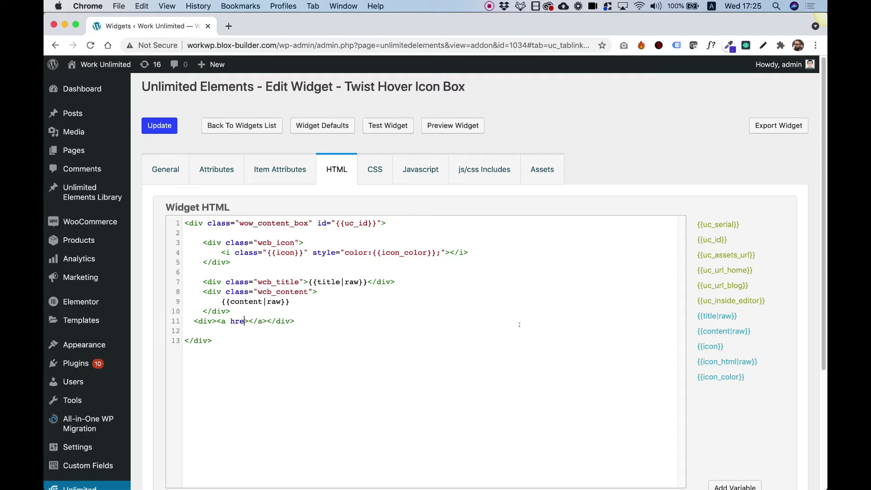
{"action": "type", "text": "\""}
{"action": "key", "text": "Return"}
{"action": "key", "text": "Return"}
{"action": "key", "text": "Return"}
{"action": "key", "text": "Return"}
{"action": "key", "text": "Return"}
{"action": "key", "text": "Return"}
{"action": "key", "text": "super+z"}
{"action": "type", "text": "#\">Learn More"}
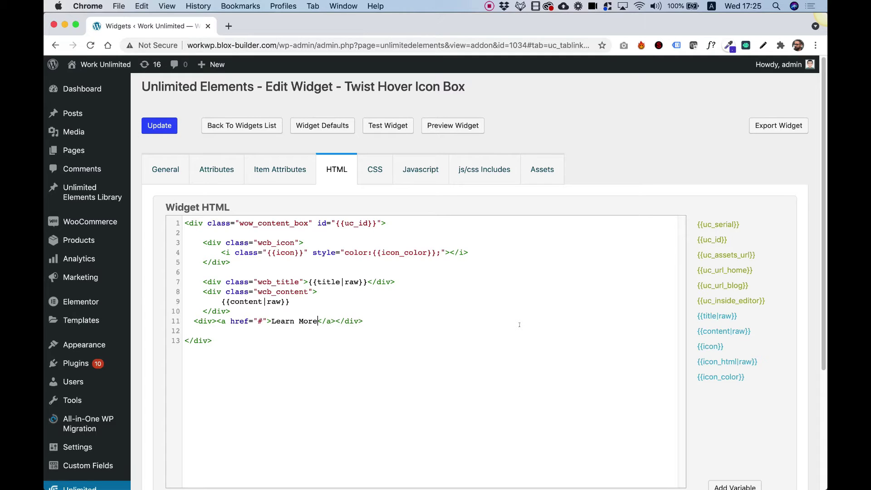
{"action": "left_click", "coordinate": [157, 125]}
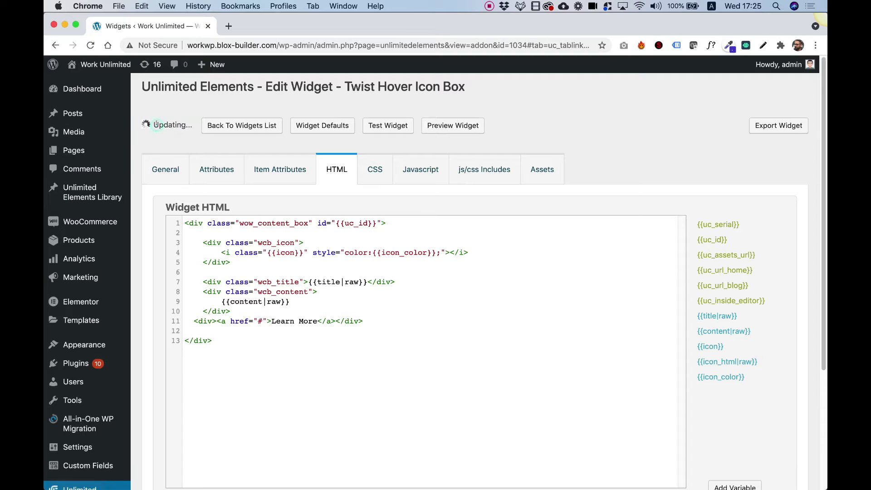
{"action": "left_click", "coordinate": [447, 126]}
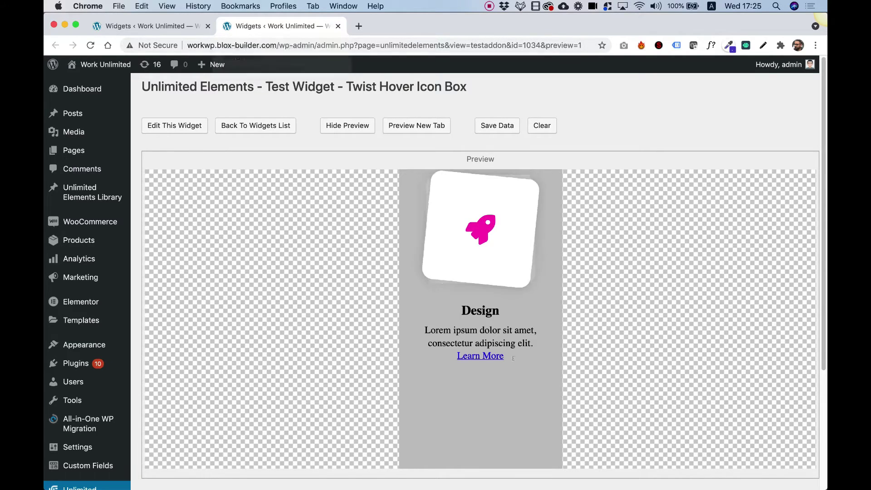
{"action": "left_click", "coordinate": [338, 27]}
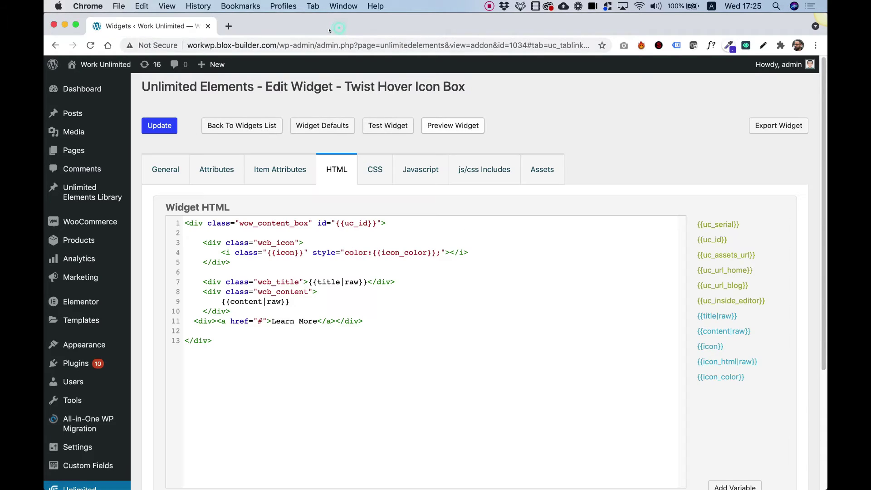
- Indent the new link line, then start a new Text Field attribute from the Attributes list
{"action": "left_click", "coordinate": [194, 321]}
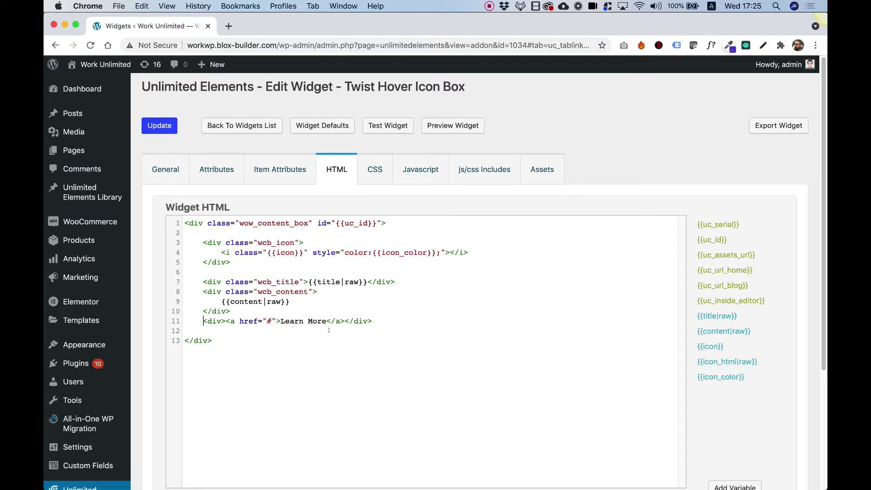
{"action": "left_click", "coordinate": [223, 167]}
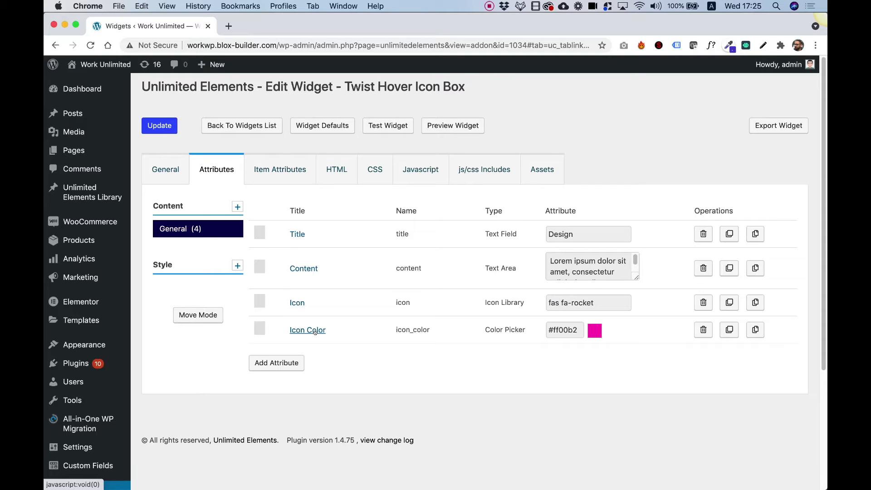
{"action": "left_click", "coordinate": [287, 364]}
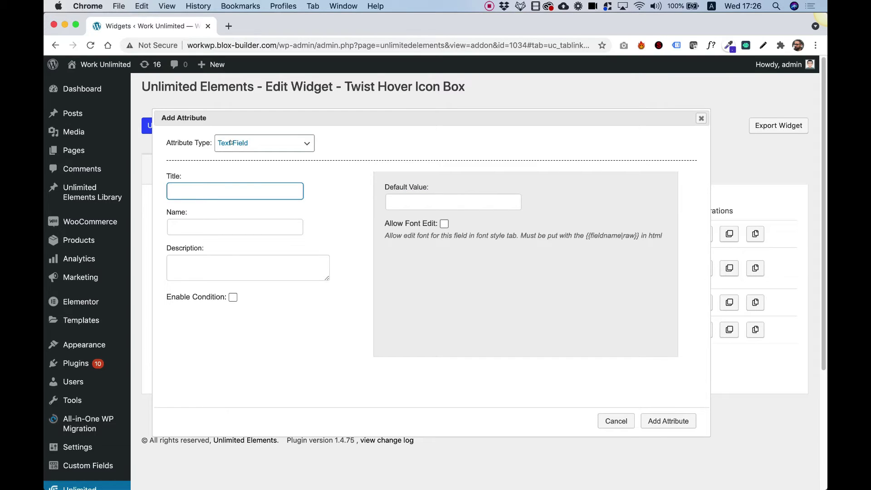
- Create the Link Text attribute (link_text) with default value 'Read More'
{"action": "left_click", "coordinate": [196, 190]}
{"action": "left_click", "coordinate": [249, 189]}
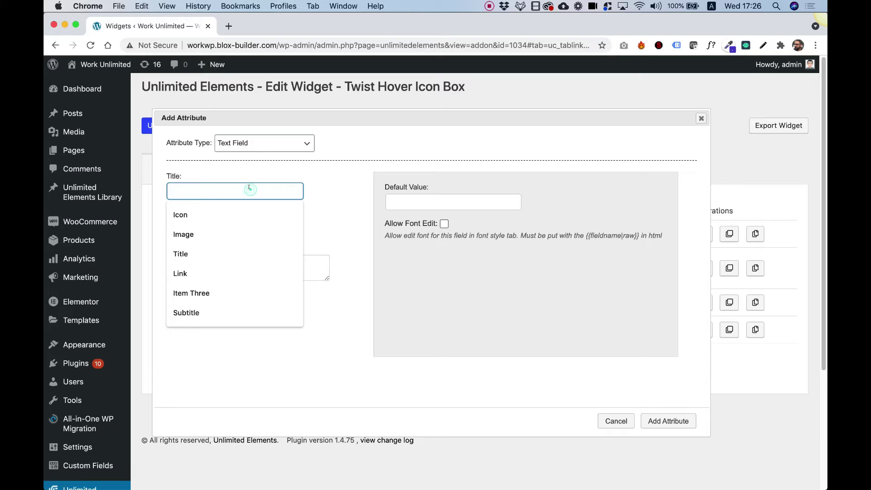
{"action": "type", "text": "Linkk"}
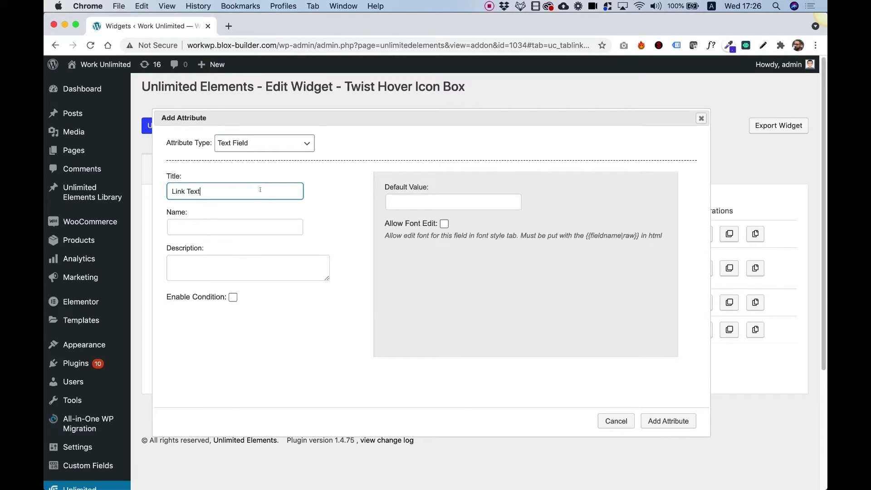
{"action": "key", "text": "Tab"}
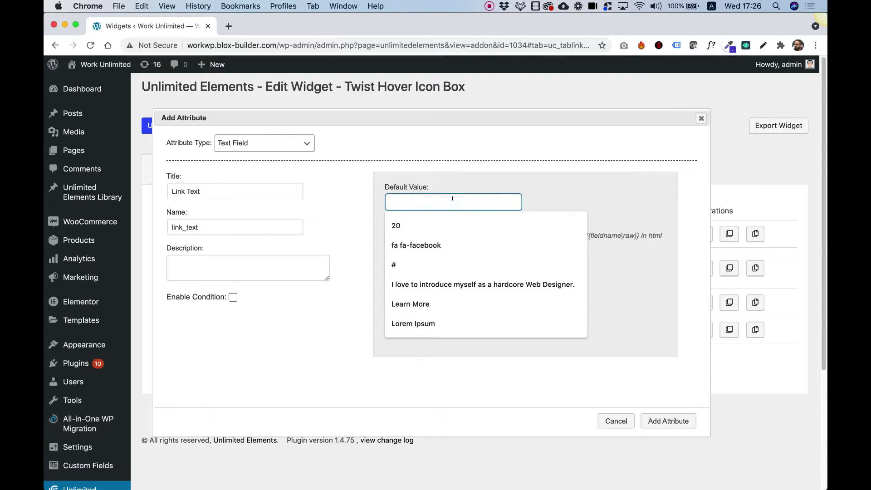
{"action": "type", "text": "Rea"}
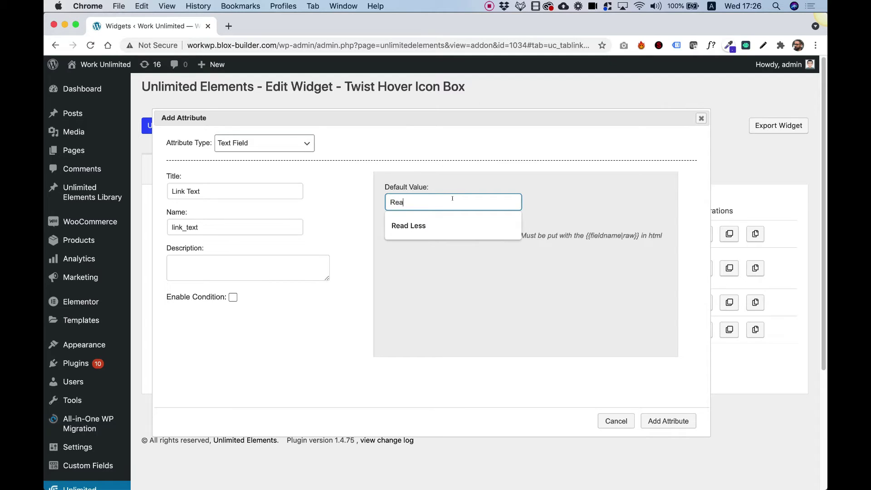
{"action": "type", "text": "d More"}
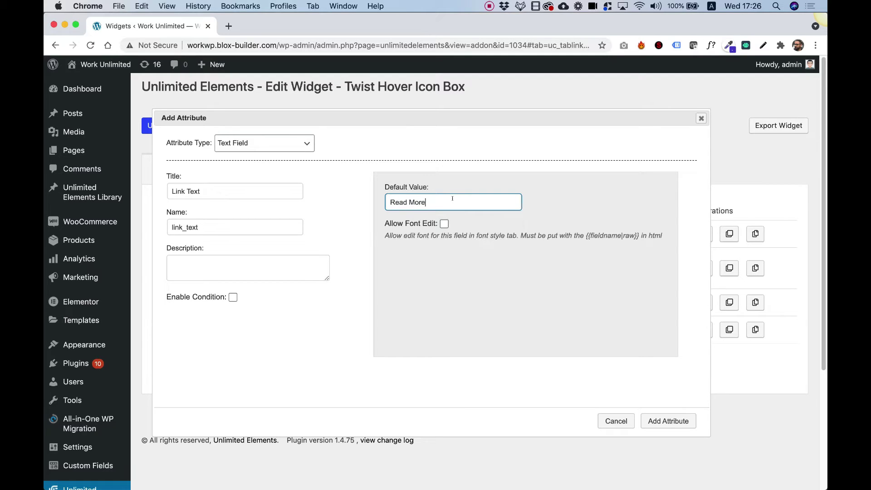
{"action": "left_click", "coordinate": [676, 422]}
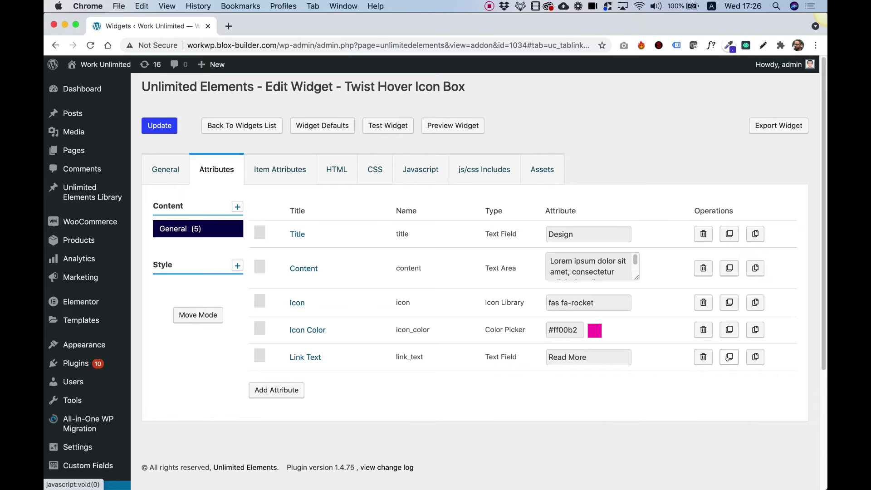
- Replace the hard-coded 'Learn More' with {{link_text|raw}} in the HTML and save
{"action": "left_click", "coordinate": [336, 169]}
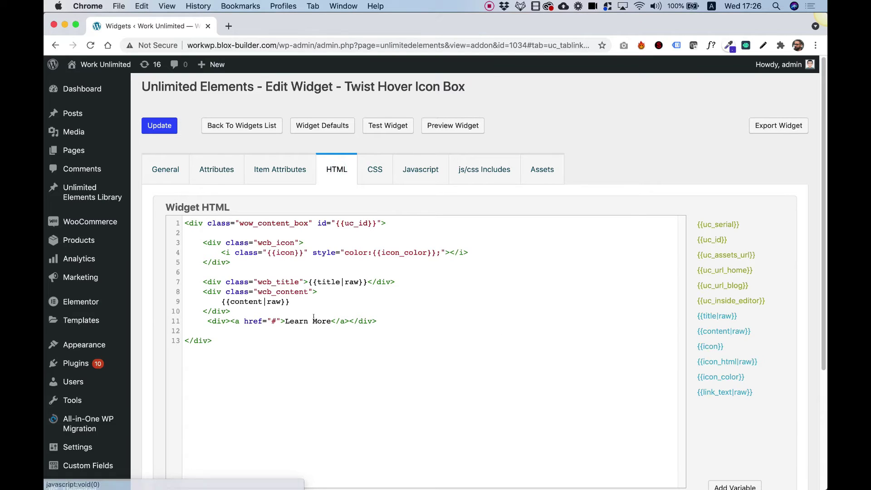
{"action": "left_click_drag", "start_coordinate": [332, 321], "coordinate": [286, 320]}
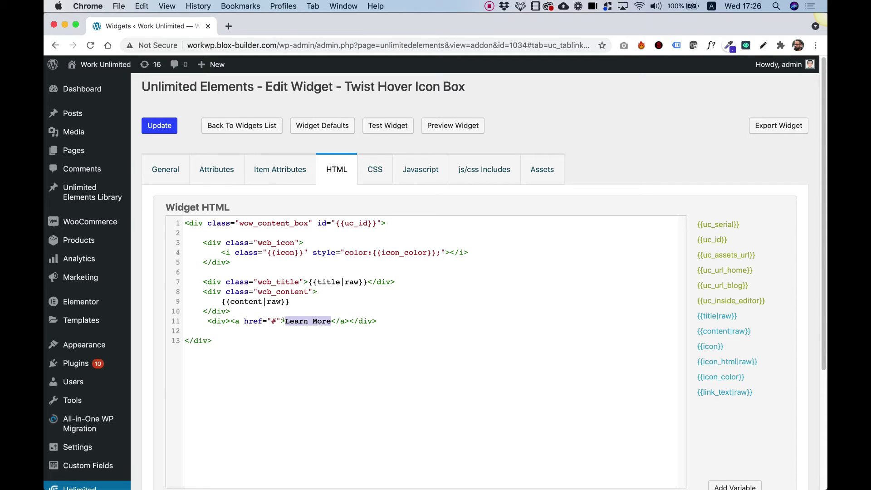
{"action": "left_click", "coordinate": [725, 392]}
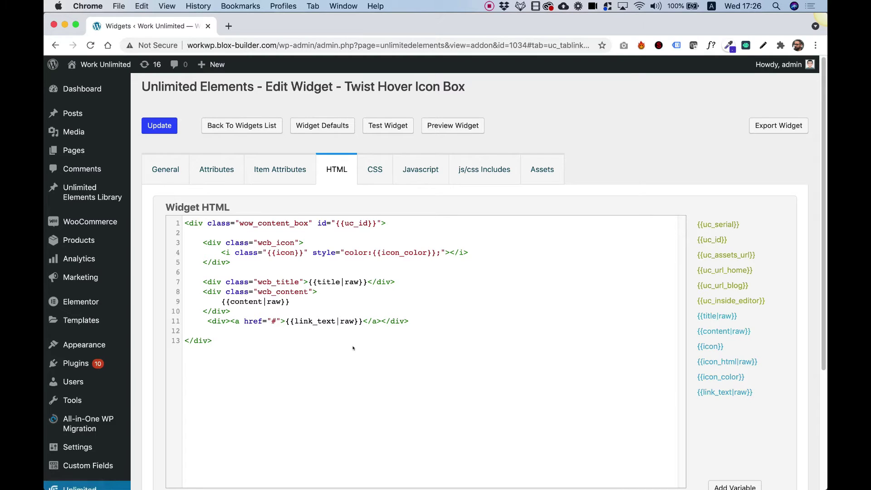
{"action": "left_click", "coordinate": [150, 134]}
- Open WordPress's Pages > Add New screen in a new browser tab and switch to it
{"action": "right_click", "coordinate": [82, 151]}
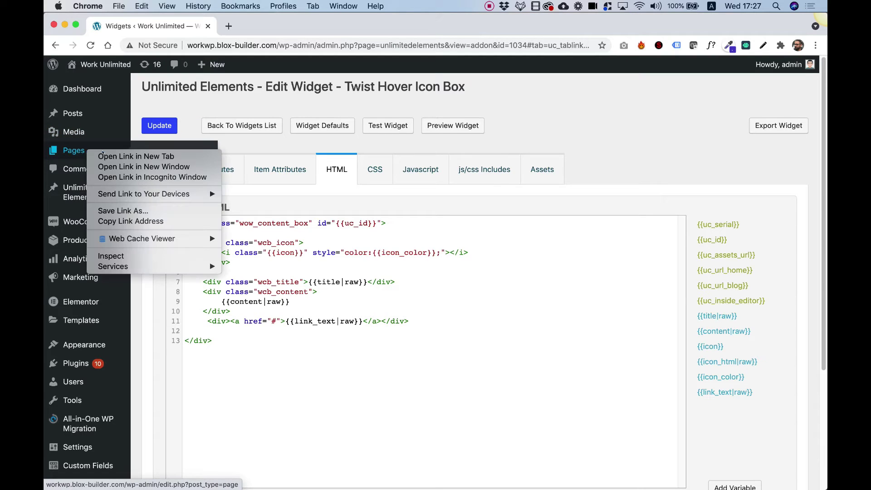
{"action": "key", "text": "Escape"}
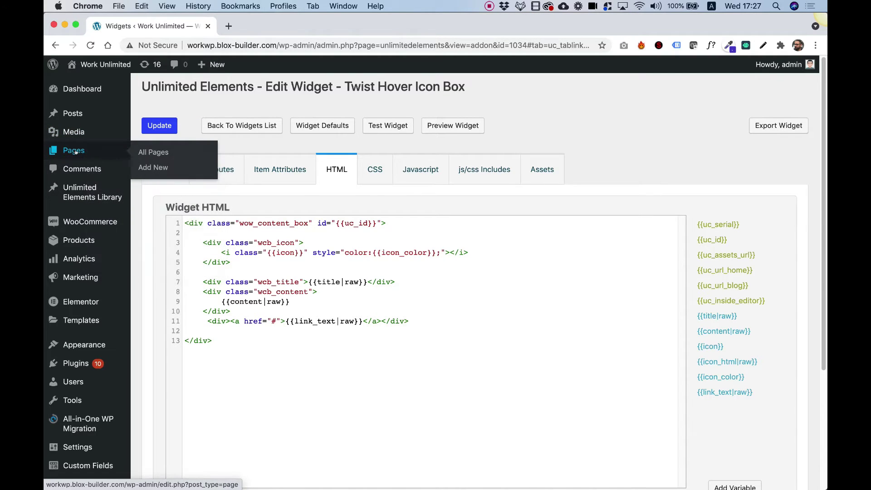
{"action": "right_click", "coordinate": [162, 169]}
{"action": "left_click", "coordinate": [182, 175]}
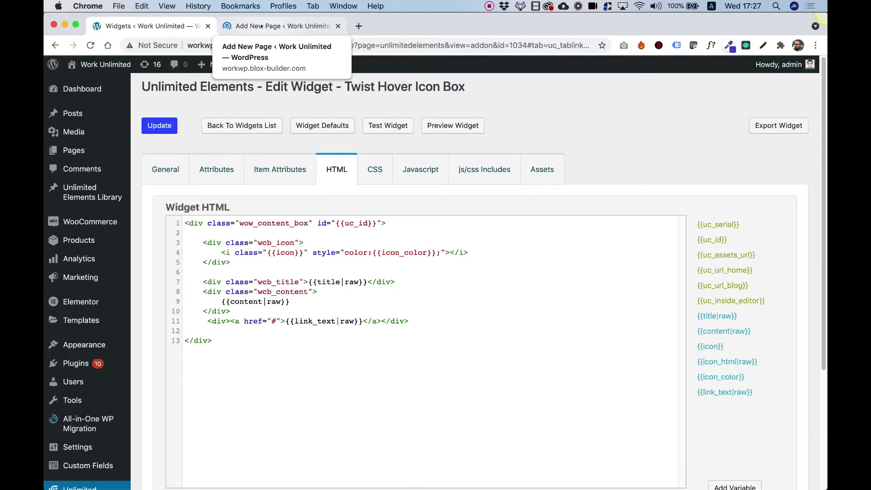
{"action": "left_click", "coordinate": [261, 26]}
- Close the widget editor tab, title the new page 'Twist Demo', and edit it with Elementor
{"action": "left_click", "coordinate": [174, 28]}
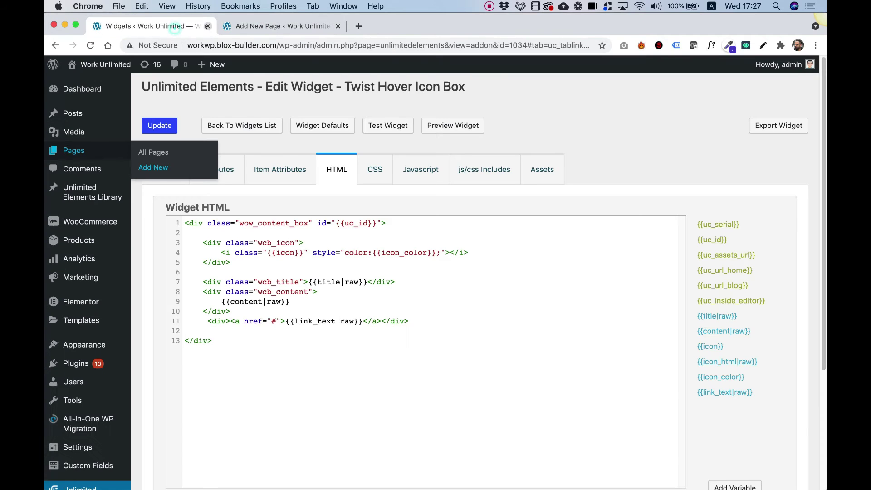
{"action": "left_click", "coordinate": [208, 28]}
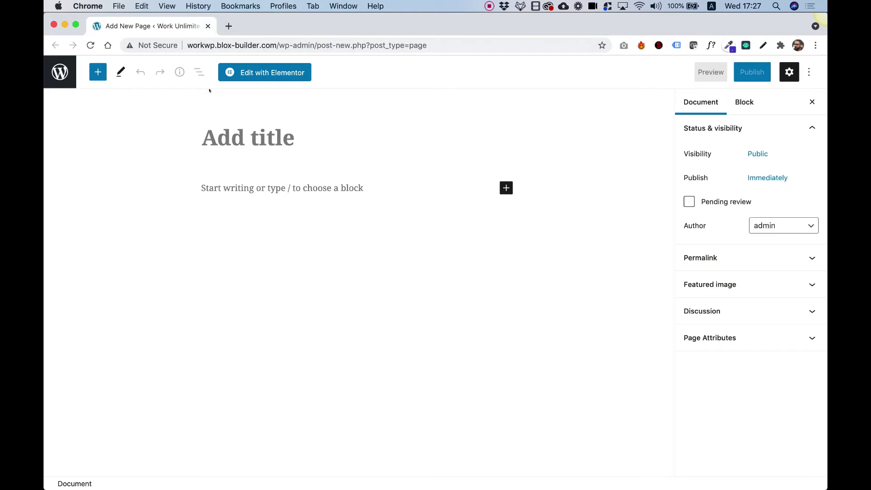
{"action": "left_click", "coordinate": [255, 136]}
{"action": "type", "text": "Tw"}
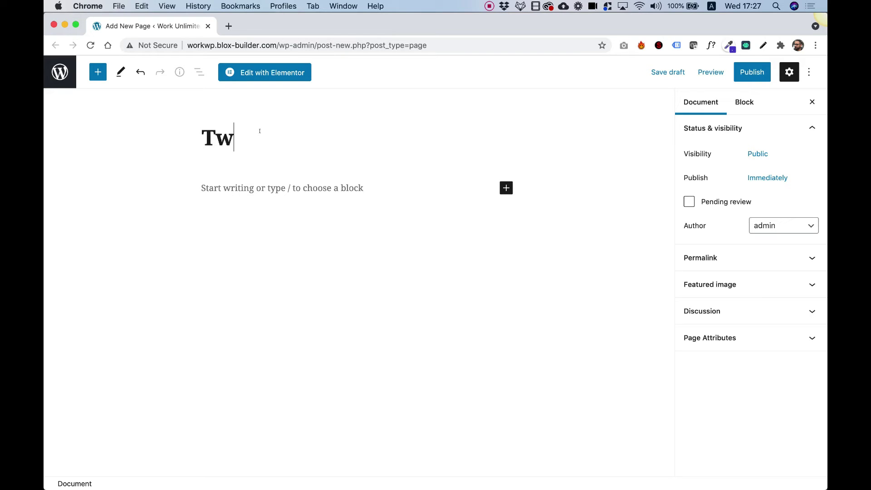
{"action": "type", "text": "ist Demo"}
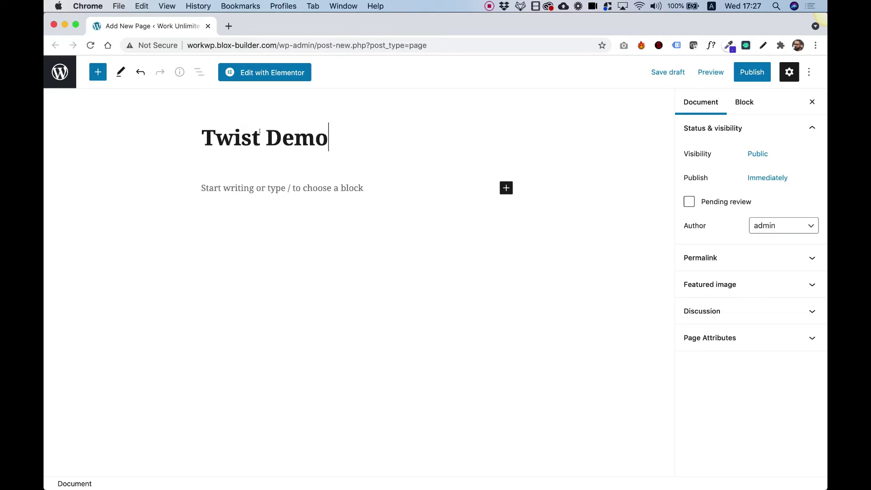
{"action": "left_click", "coordinate": [266, 72]}
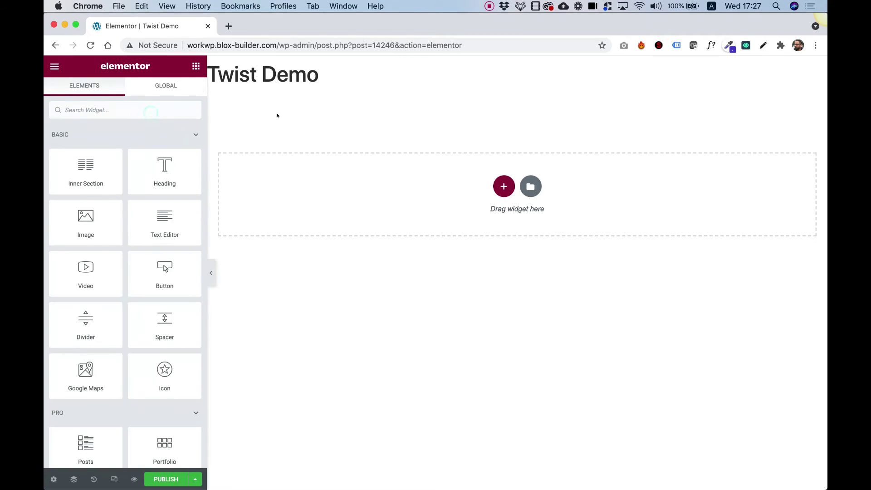
- Search the widgets for 'twist' and place a Twist Hover Icon Box on the page
{"action": "type", "text": "twistt"}
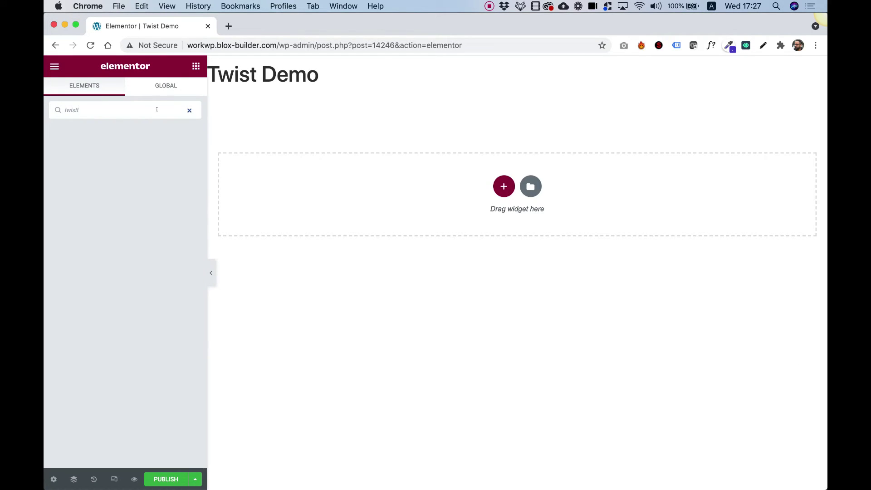
{"action": "key", "text": "BackSpace"}
{"action": "left_click_drag", "start_coordinate": [100, 149], "coordinate": [474, 206]}
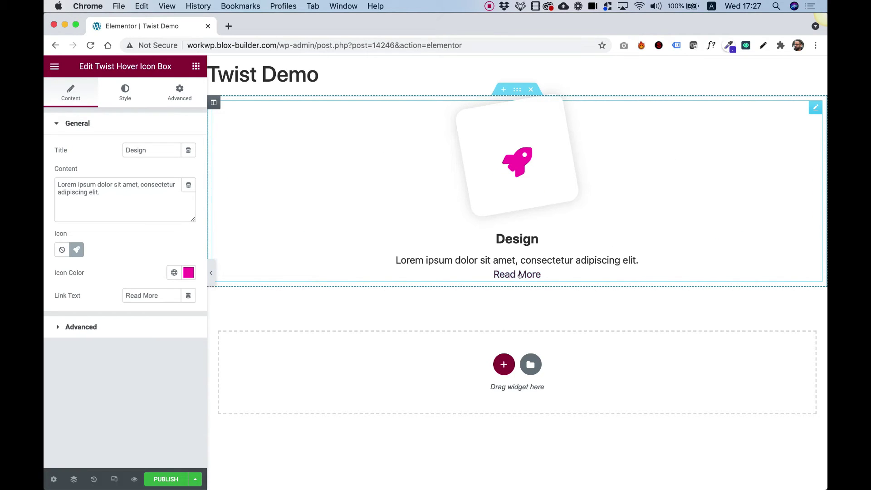
- Change the widget's Link Text from 'Read More' to 'Learn More'
{"action": "left_click", "coordinate": [156, 294]}
{"action": "triple_click", "coordinate": [156, 294]}
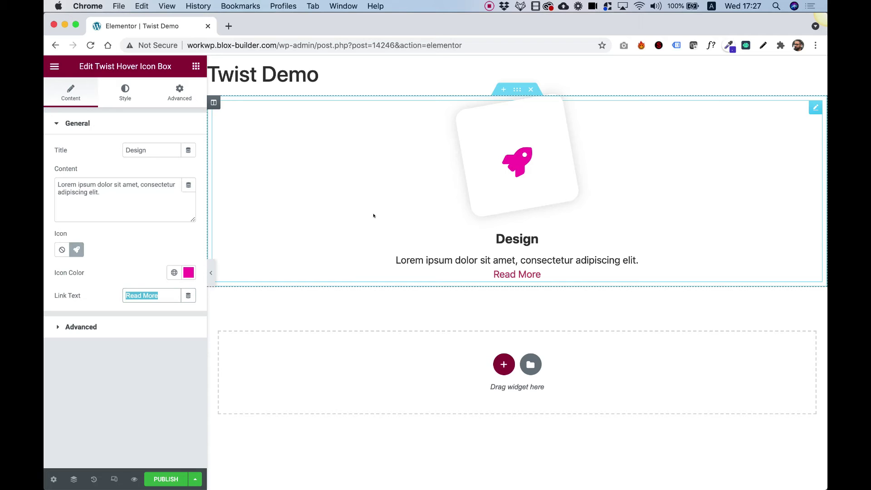
{"action": "type", "text": "Learn More"}
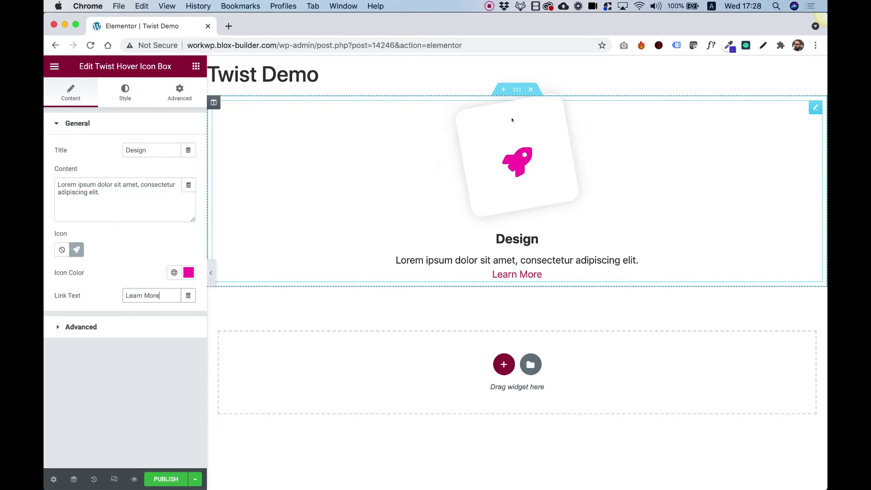
- From the widget's Advanced section, open its HTML editor and show the attributes list
{"action": "left_click", "coordinate": [80, 327]}
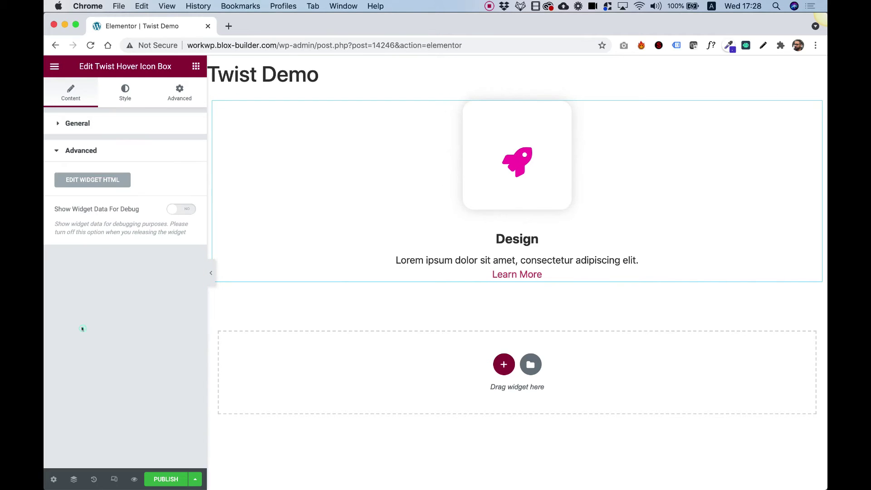
{"action": "left_click", "coordinate": [90, 180]}
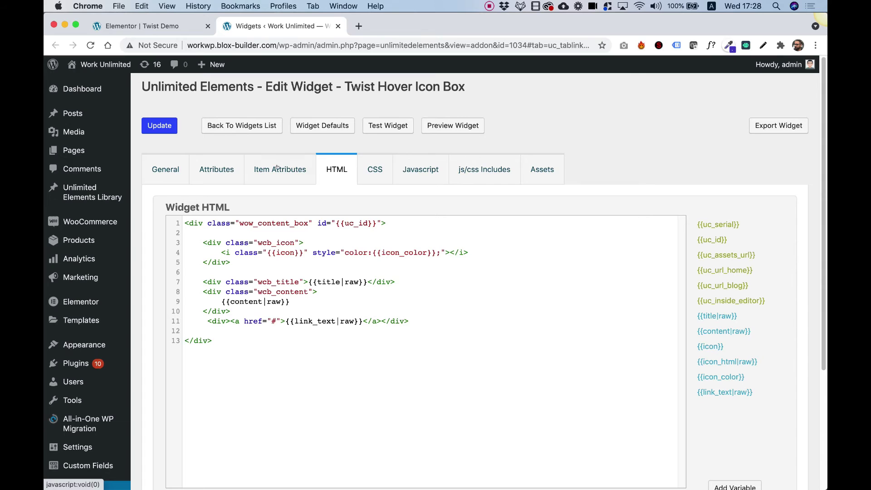
{"action": "left_click", "coordinate": [221, 173]}
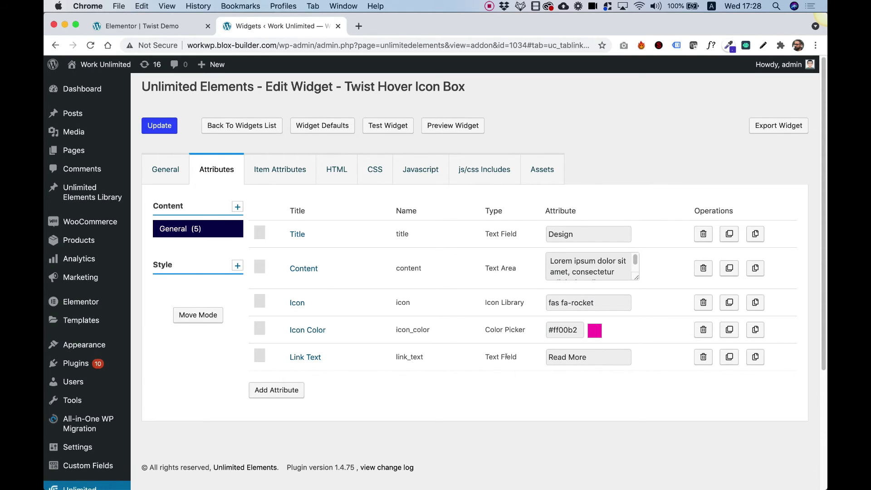
- Add a Link-type attribute titled Link (name link) with default value #
{"action": "left_click", "coordinate": [283, 389]}
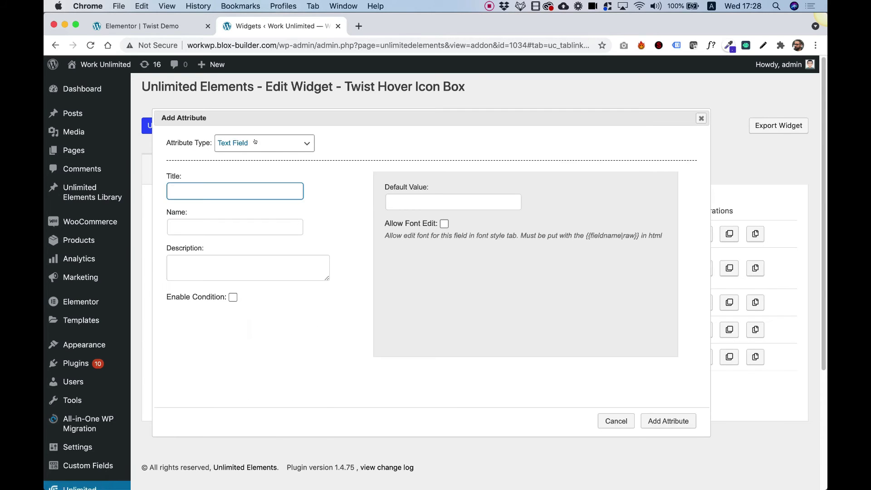
{"action": "left_click", "coordinate": [255, 142]}
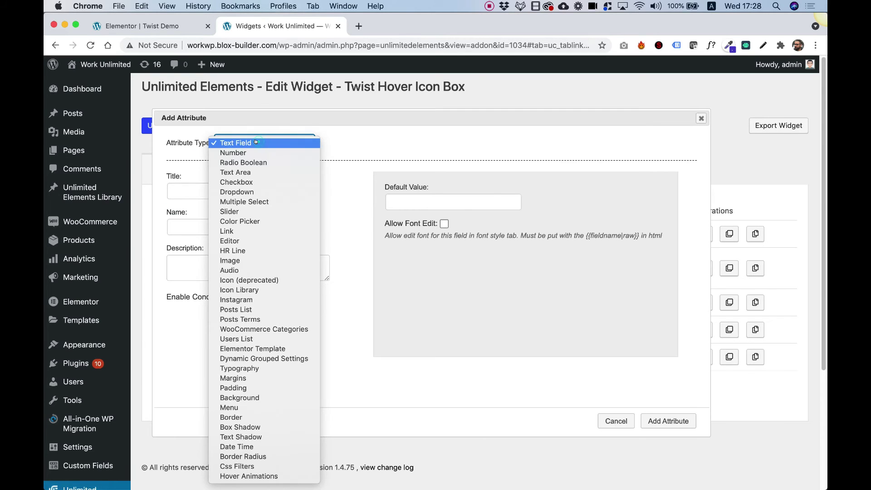
{"action": "left_click", "coordinate": [236, 231]}
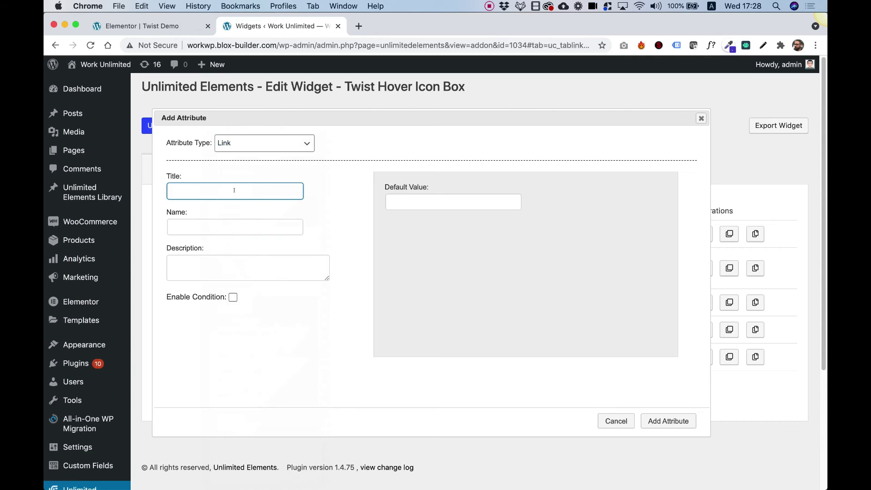
{"action": "type", "text": "Link"}
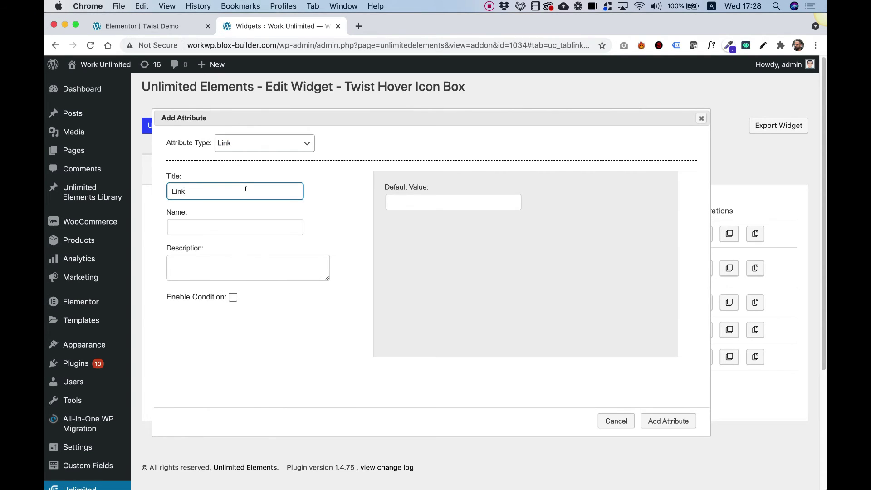
{"action": "key", "text": "Tab"}
{"action": "left_click", "coordinate": [422, 202]}
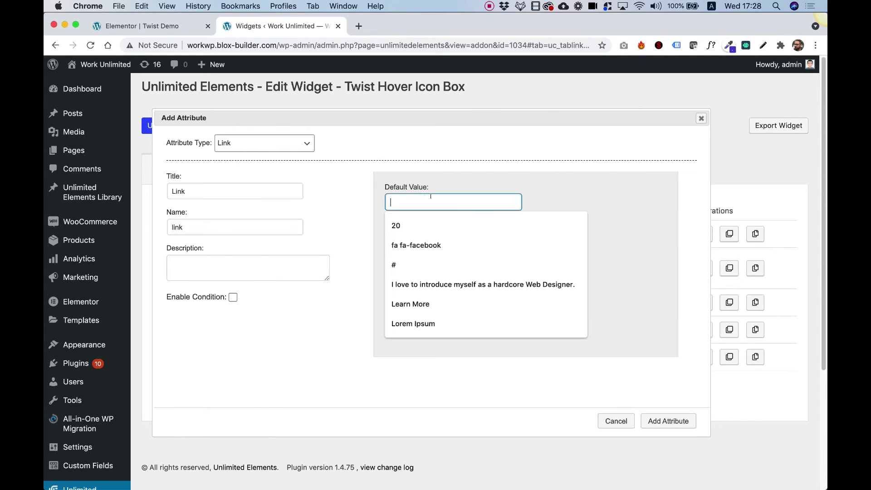
{"action": "type", "text": "#"}
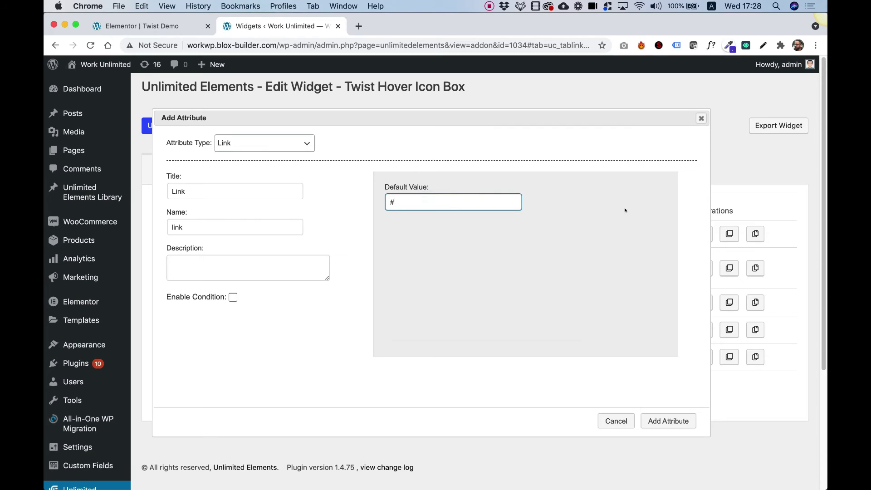
{"action": "left_click", "coordinate": [679, 420]}
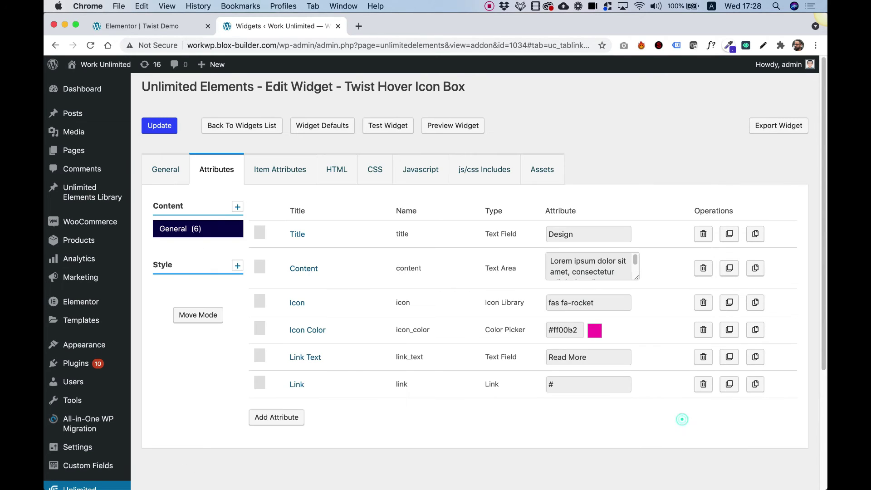
- On line 11, swap the href '#' for {{link}}, append {{link_html_attributes|raw}}, and save the widget
{"action": "left_click", "coordinate": [330, 170]}
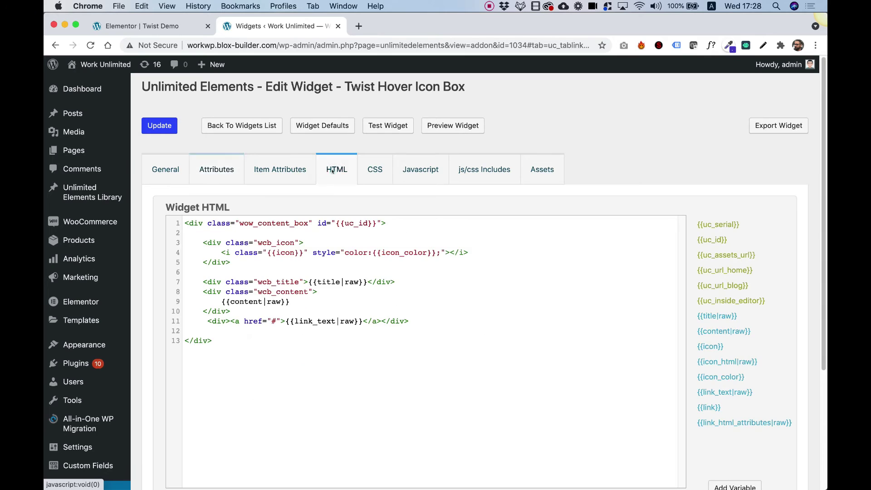
{"action": "double_click", "coordinate": [273, 321]}
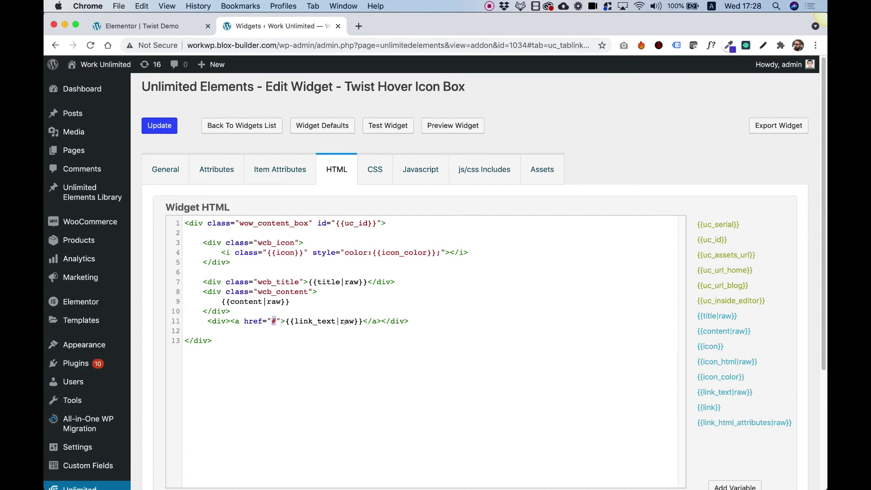
{"action": "left_click", "coordinate": [707, 407]}
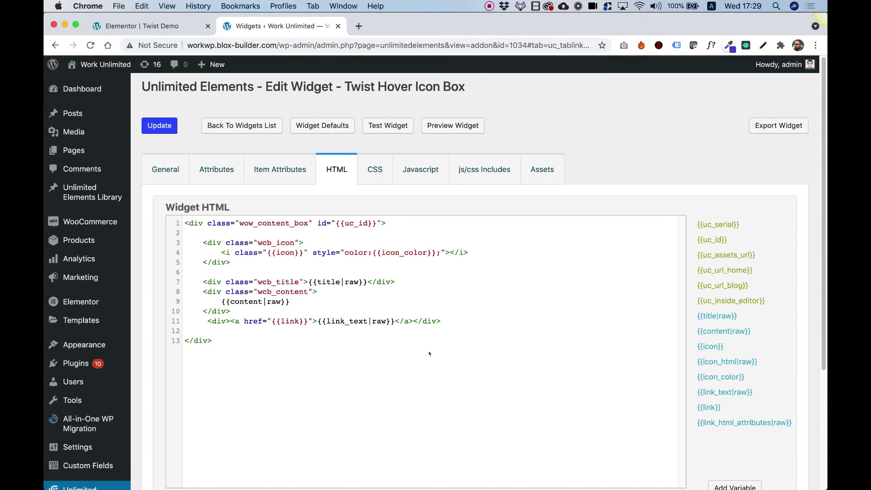
{"action": "left_click", "coordinate": [313, 321]}
{"action": "left_click", "coordinate": [726, 422]}
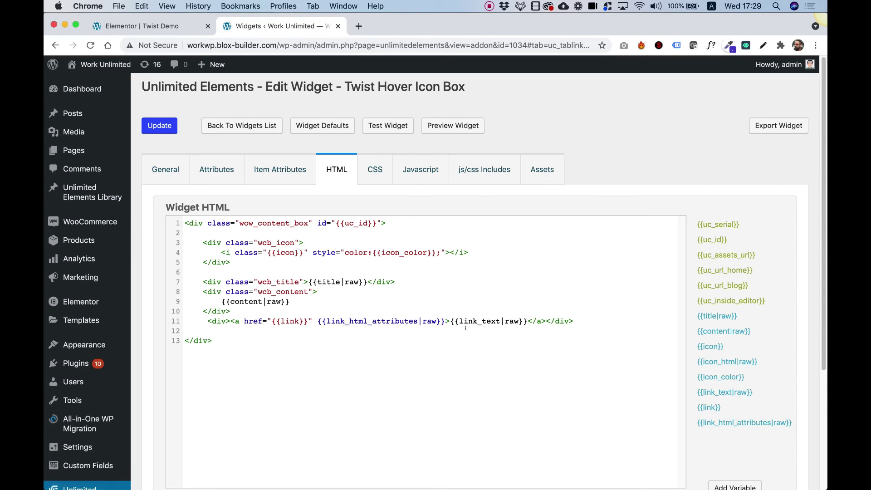
{"action": "left_click", "coordinate": [159, 125]}
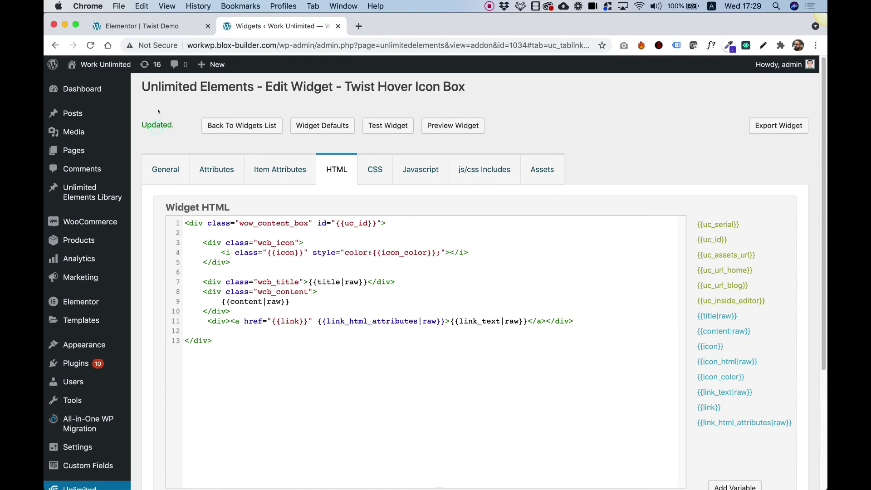
- Reload the Twist Demo editor and select the Twist Hover Icon Box to show its Link field
{"action": "left_click", "coordinate": [154, 25]}
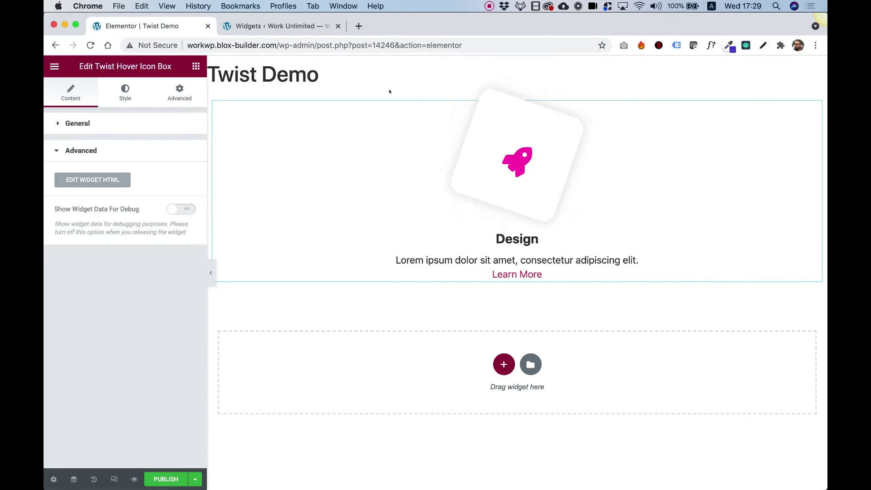
{"action": "left_click", "coordinate": [91, 45]}
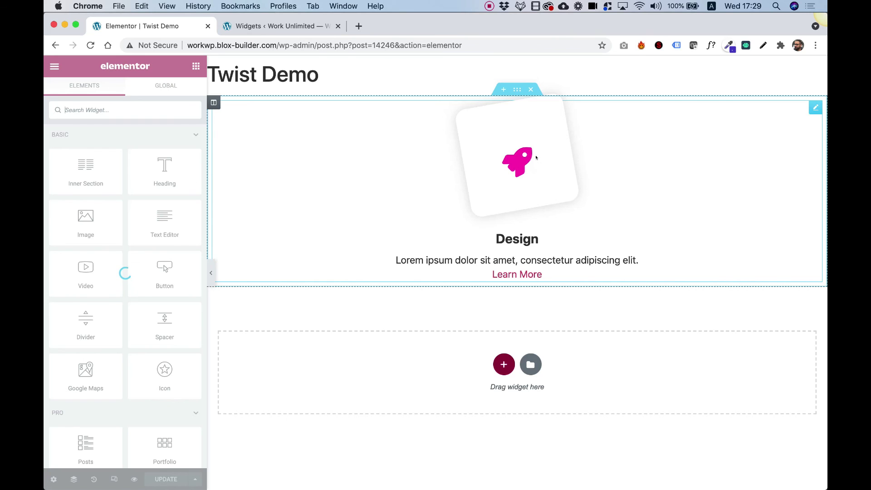
{"action": "left_click", "coordinate": [520, 151]}
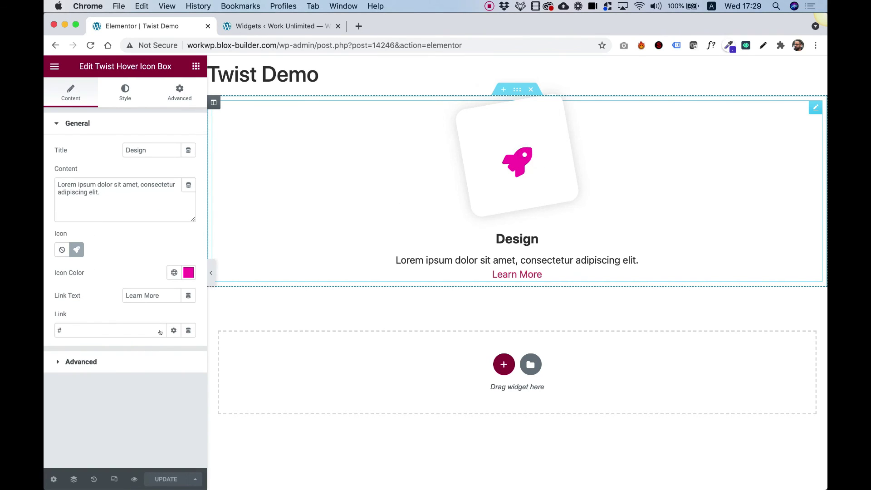